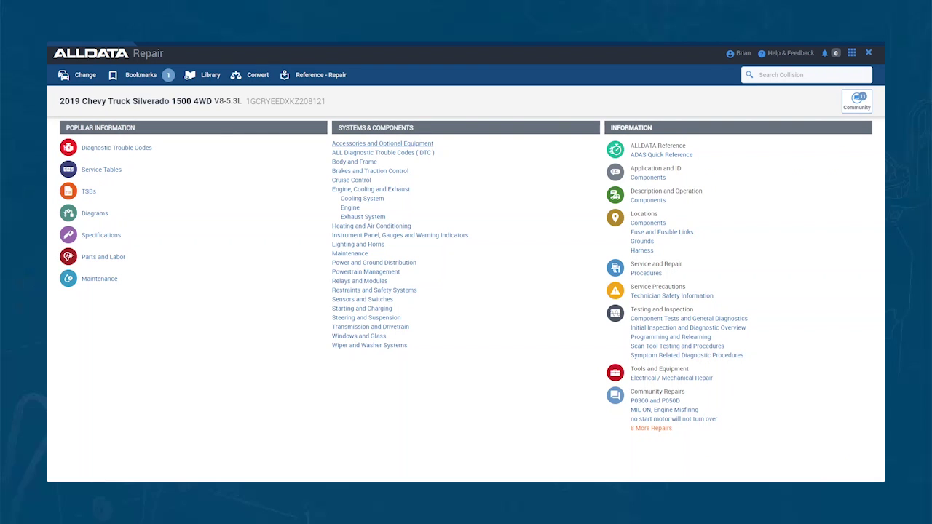
Look up all new technical service bulletins under the Silverado's Accessories and Optional Equipment information
{"action": "left_click", "coordinate": [382, 144]}
{"action": "left_click", "coordinate": [99, 222]}
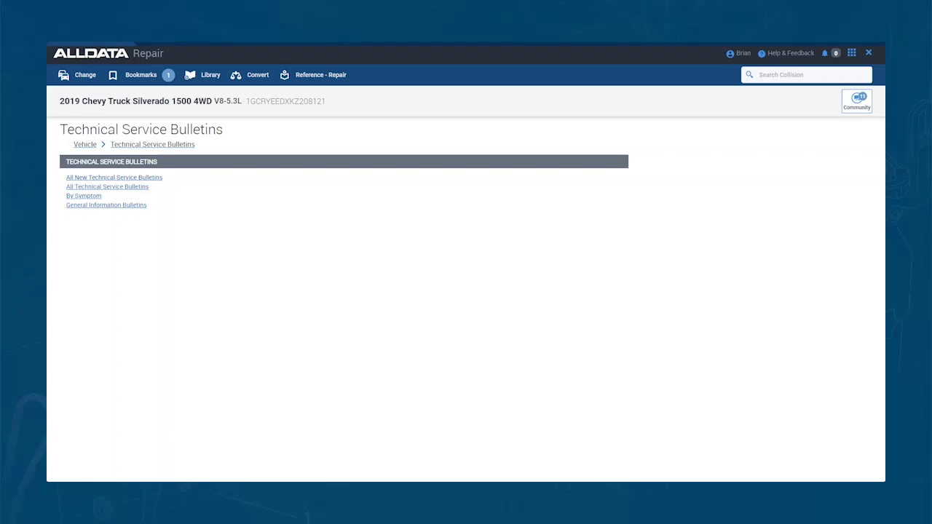
{"action": "left_click", "coordinate": [115, 178]}
{"action": "left_click", "coordinate": [248, 217]}
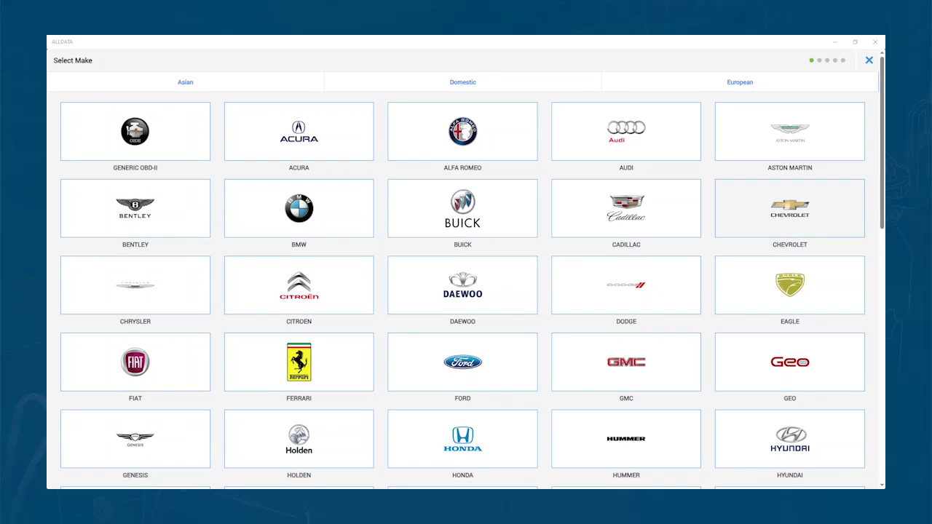
Identify the Chevrolet by retrieving its VIN and apply the 2019 Silverado 5.3 Liter L84 equipment selection
{"action": "left_click", "coordinate": [789, 209]}
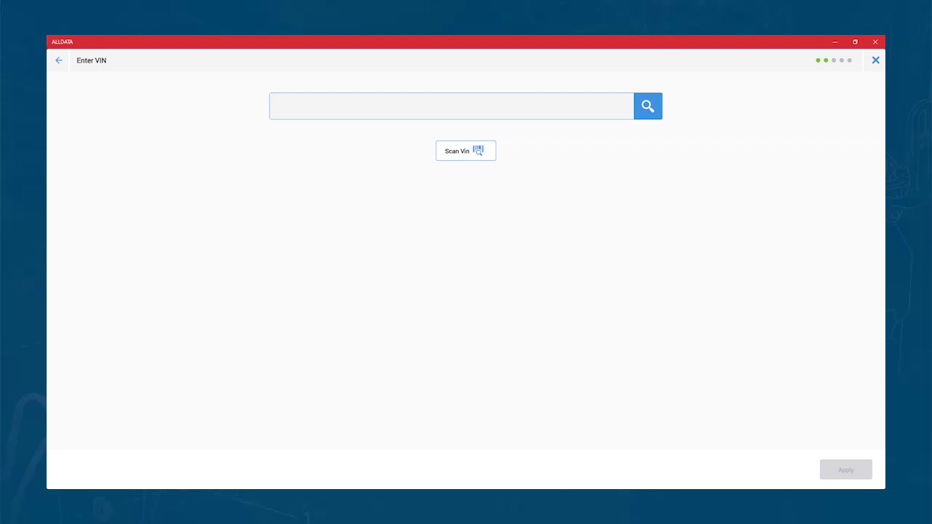
{"action": "left_click", "coordinate": [648, 106]}
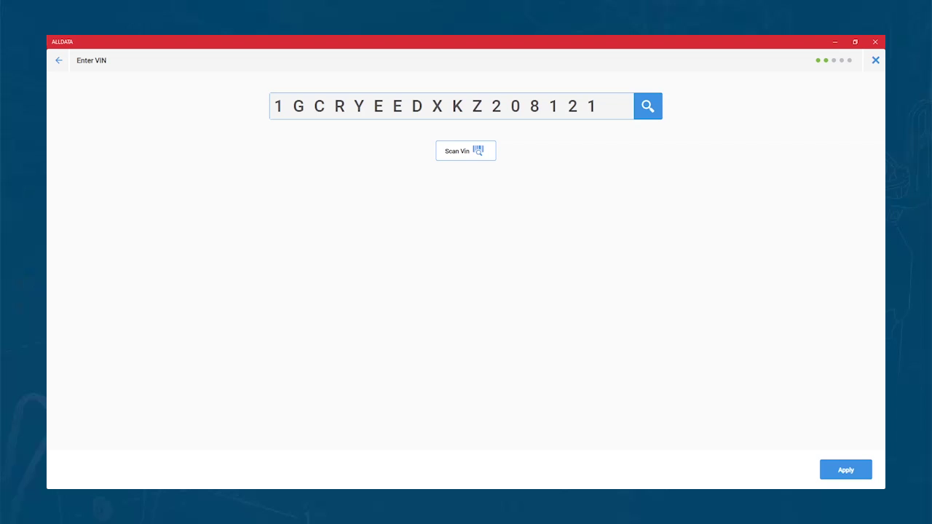
{"action": "left_click", "coordinate": [845, 469]}
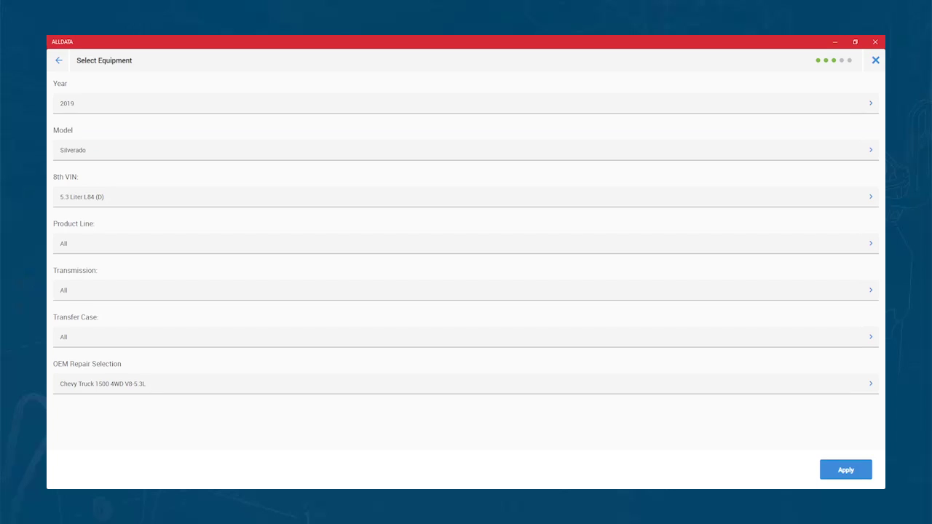
{"action": "left_click", "coordinate": [845, 470]}
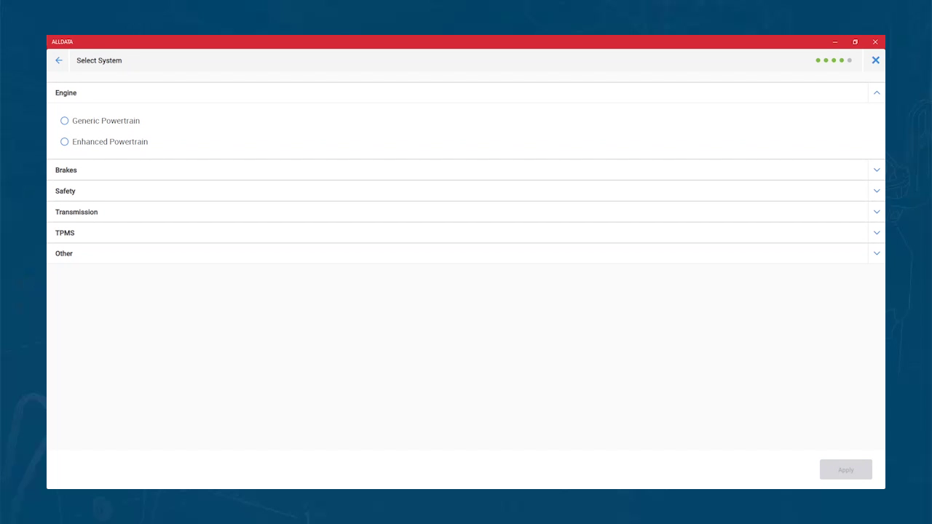
Choose the Enhanced Powertrain engine system and apply Enhanced Powertrain as the scan range
{"action": "left_click", "coordinate": [65, 142]}
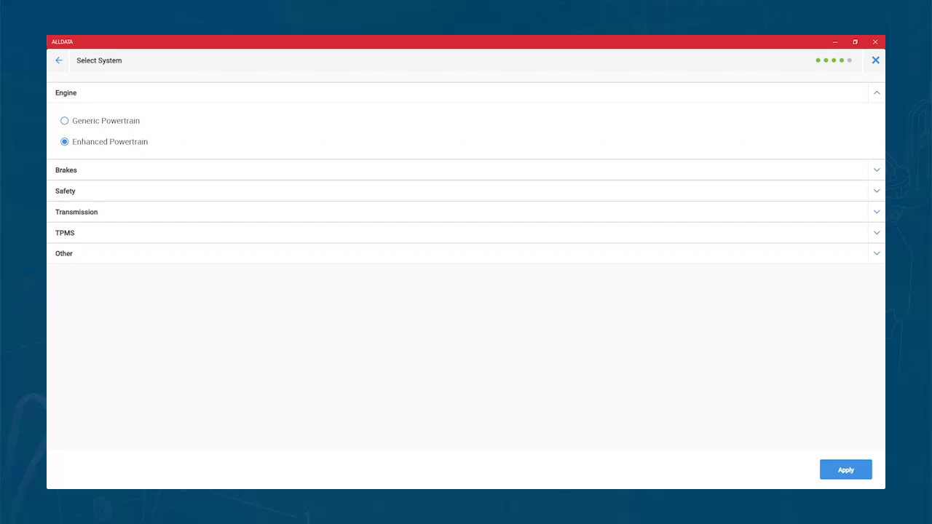
{"action": "left_click", "coordinate": [846, 470]}
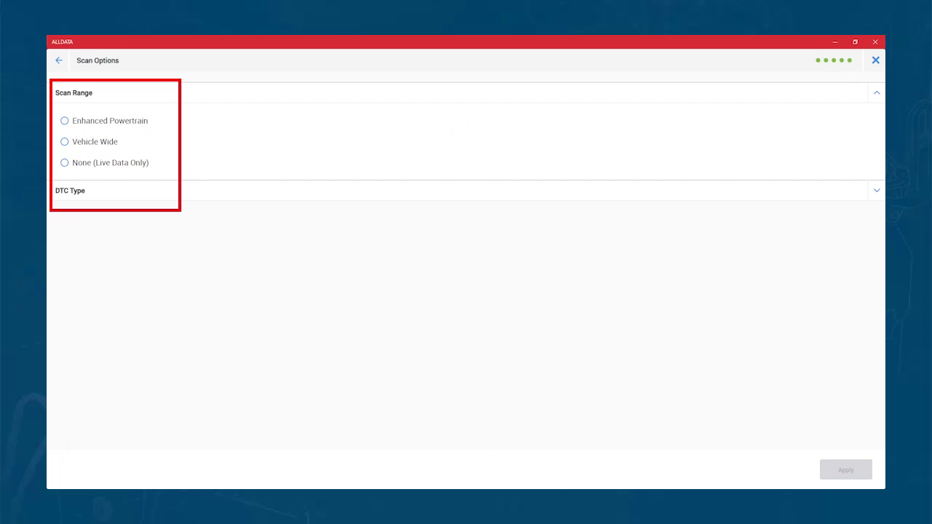
{"action": "left_click", "coordinate": [65, 120]}
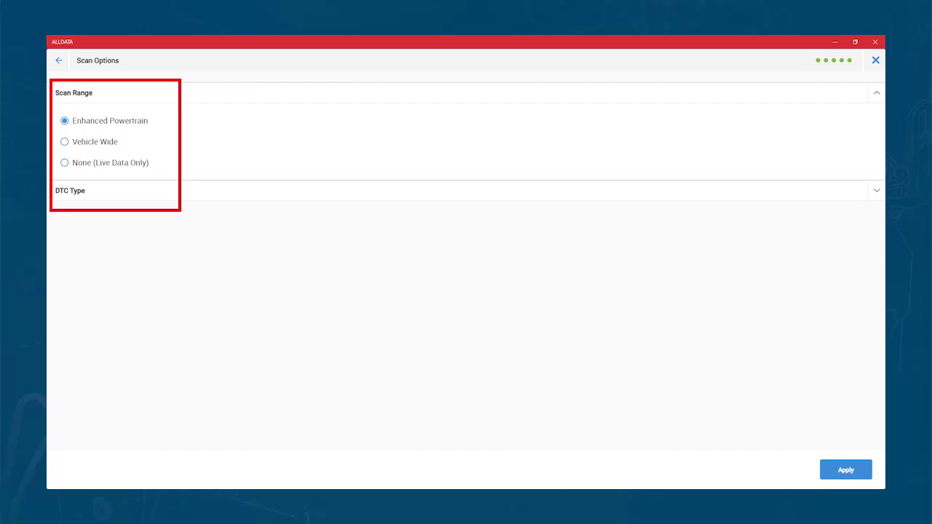
{"action": "left_click", "coordinate": [845, 469]}
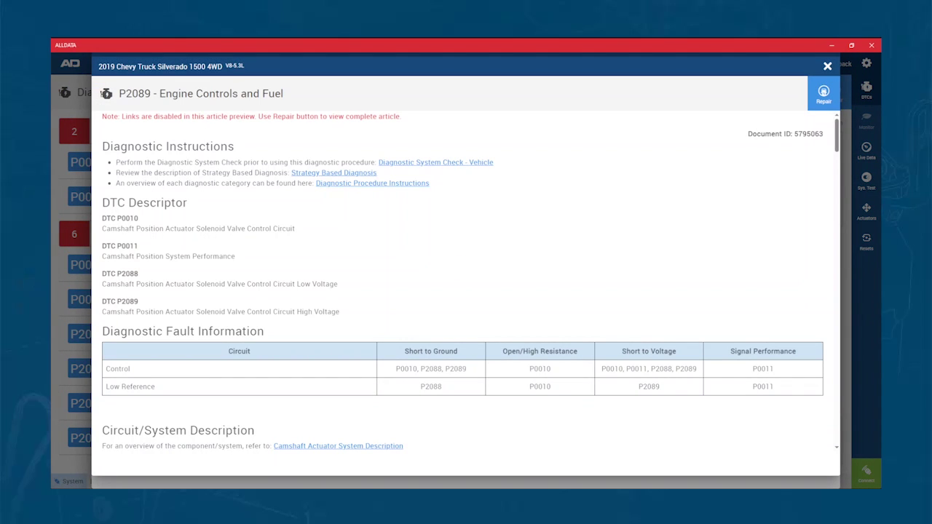
Read through the P2089 diagnostic article from the fault information to the circuit testing steps
{"action": "scroll", "coordinate": [463, 282], "scroll_direction": "down", "scroll_amount": 10}
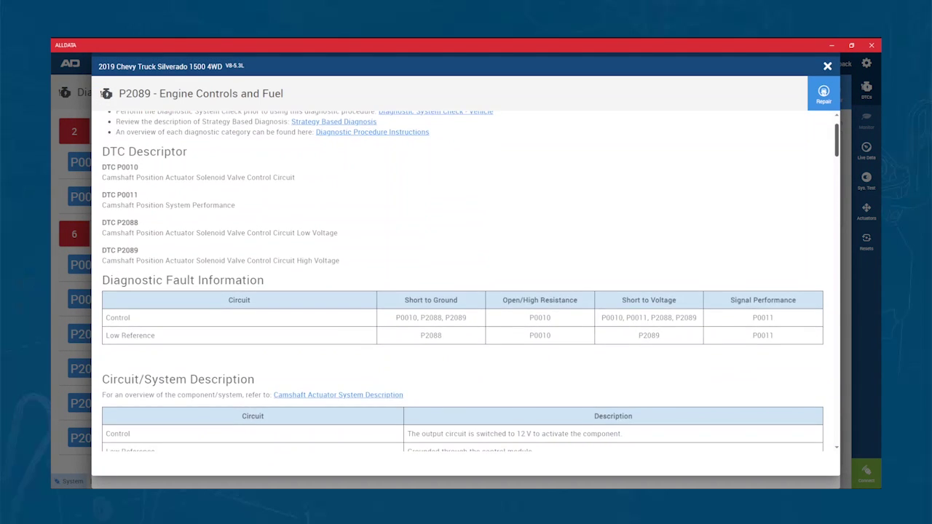
{"action": "scroll", "coordinate": [463, 281], "scroll_direction": "down", "scroll_amount": 10}
{"action": "scroll", "coordinate": [463, 282], "scroll_direction": "down", "scroll_amount": 10}
{"action": "scroll", "coordinate": [463, 281], "scroll_direction": "down", "scroll_amount": 8}
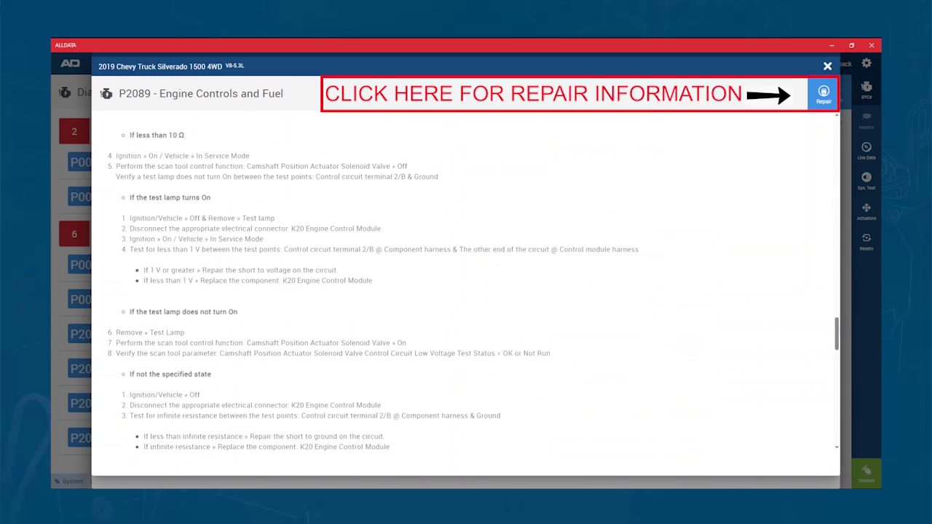
{"action": "scroll", "coordinate": [463, 282], "scroll_direction": "down", "scroll_amount": 4}
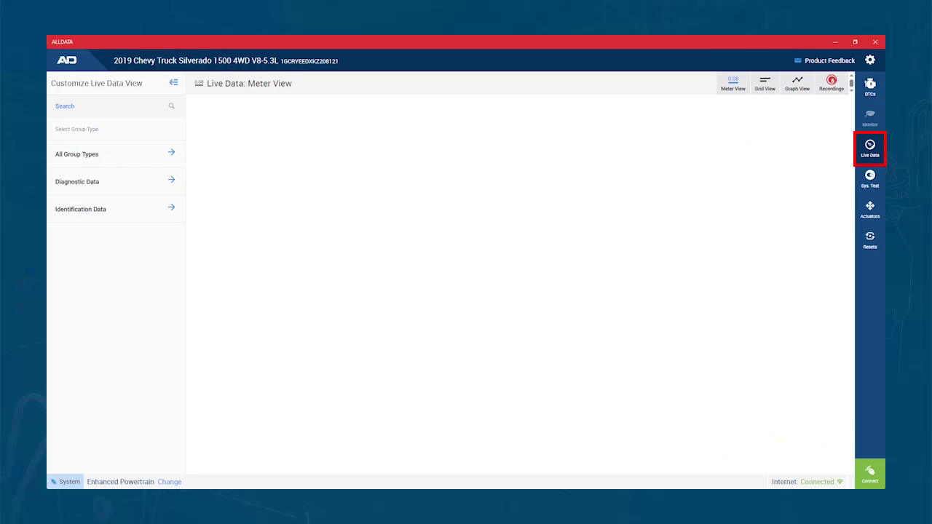
Add Vehicle Speed, Brake Pedal Position Sensor, Calculated Air Flow and Crankshaft Position Sensor to the live data and show them in Grid View
{"action": "left_click", "coordinate": [115, 153]}
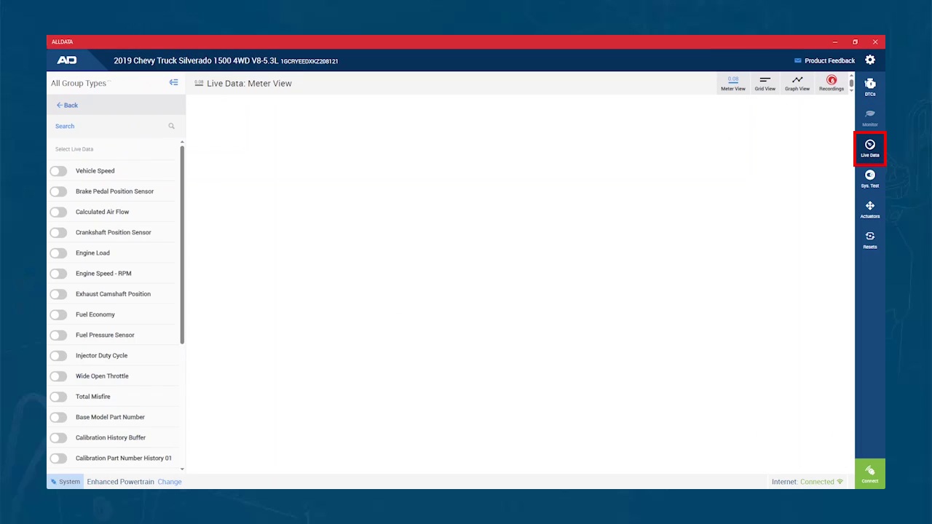
{"action": "left_click", "coordinate": [58, 171]}
{"action": "left_click", "coordinate": [58, 192]}
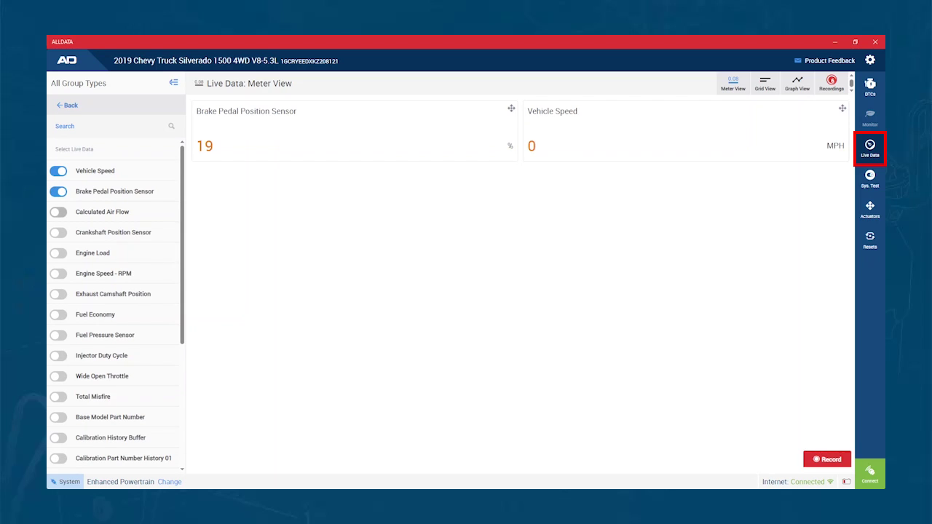
{"action": "left_click", "coordinate": [58, 212]}
{"action": "left_click", "coordinate": [58, 232]}
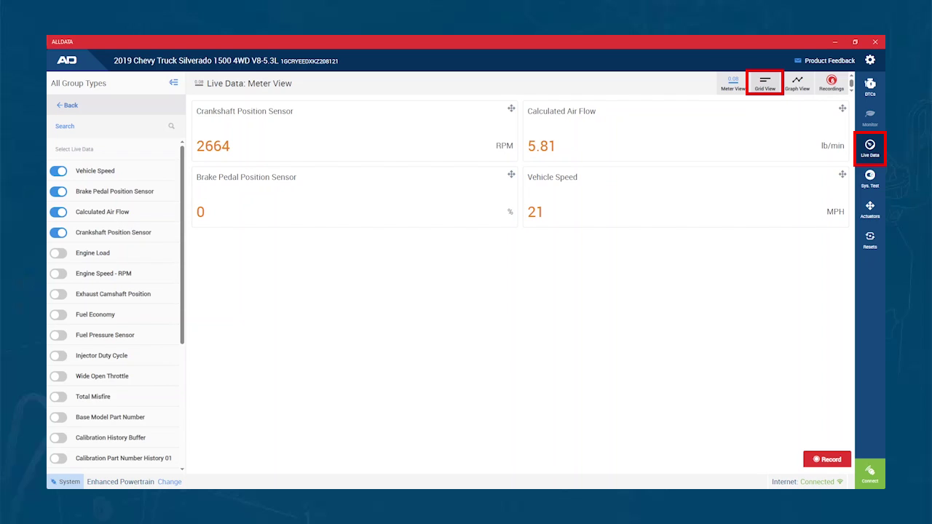
{"action": "left_click", "coordinate": [765, 84]}
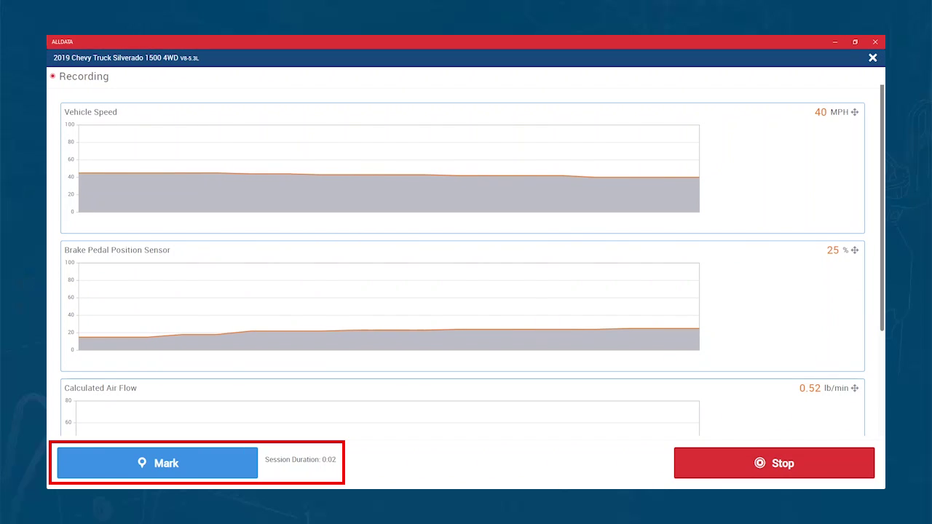
Mark two moments in the running live data recording and stop it
{"action": "left_click", "coordinate": [157, 463]}
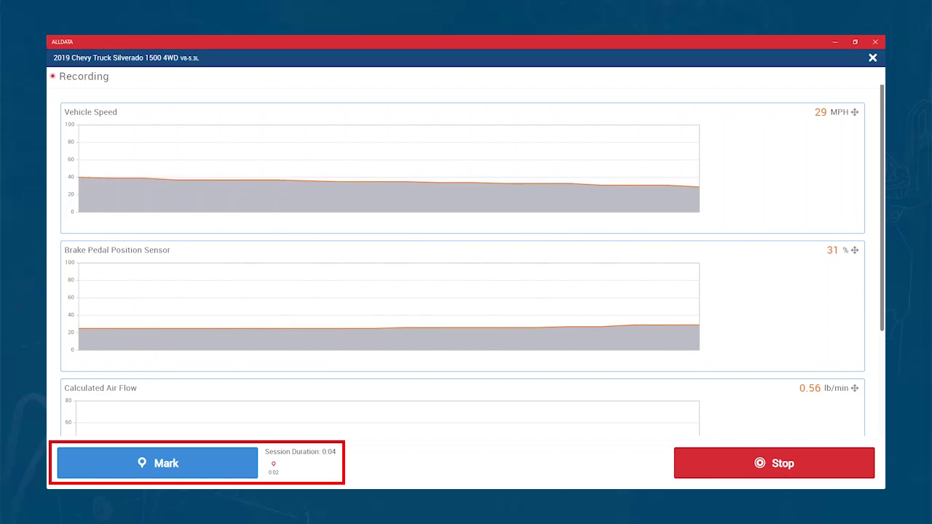
{"action": "left_click", "coordinate": [157, 463]}
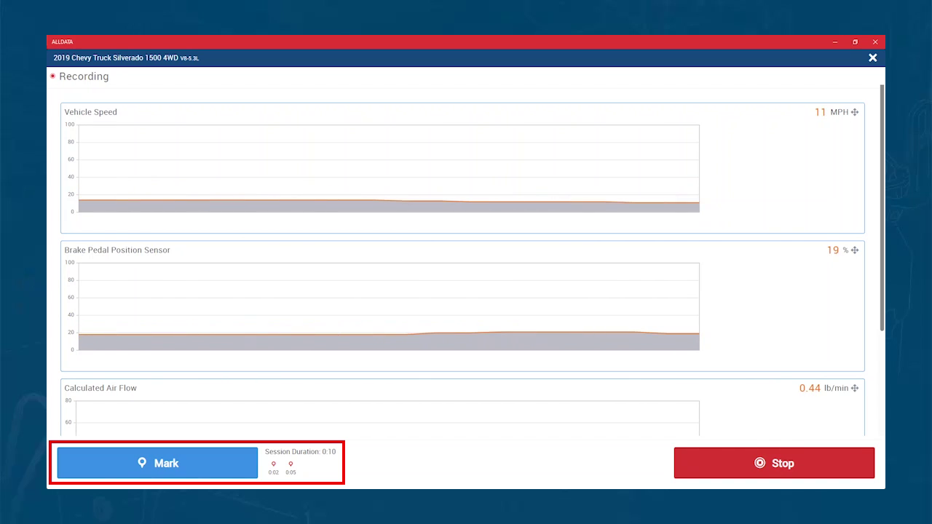
{"action": "left_click", "coordinate": [774, 463]}
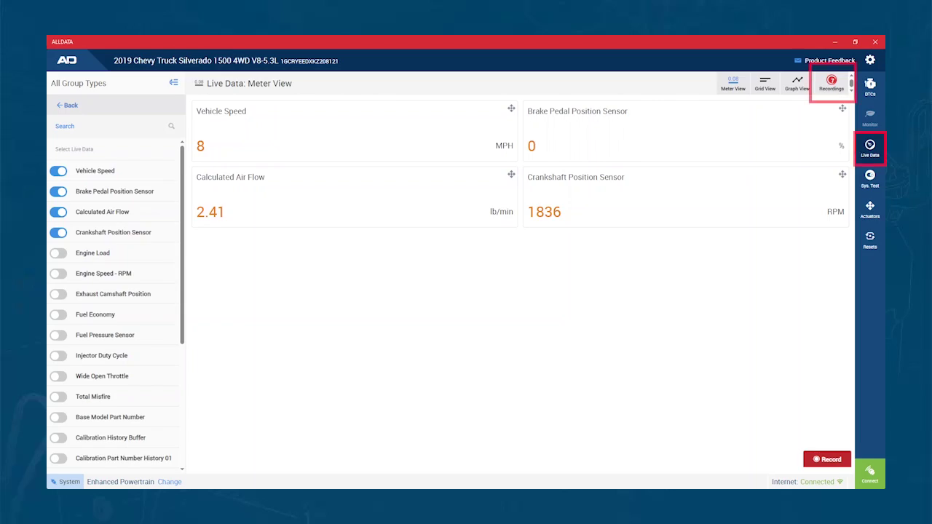
{"action": "left_click", "coordinate": [831, 83]}
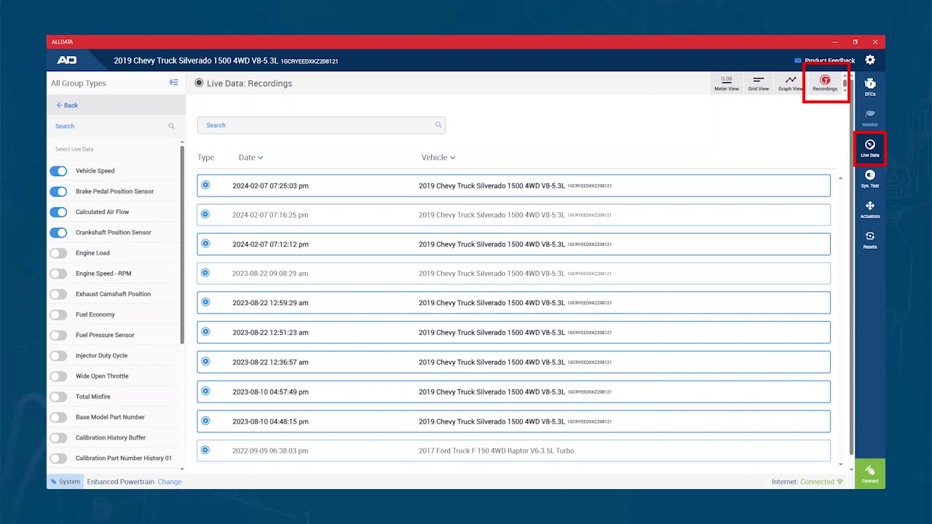
{"action": "left_click", "coordinate": [514, 186]}
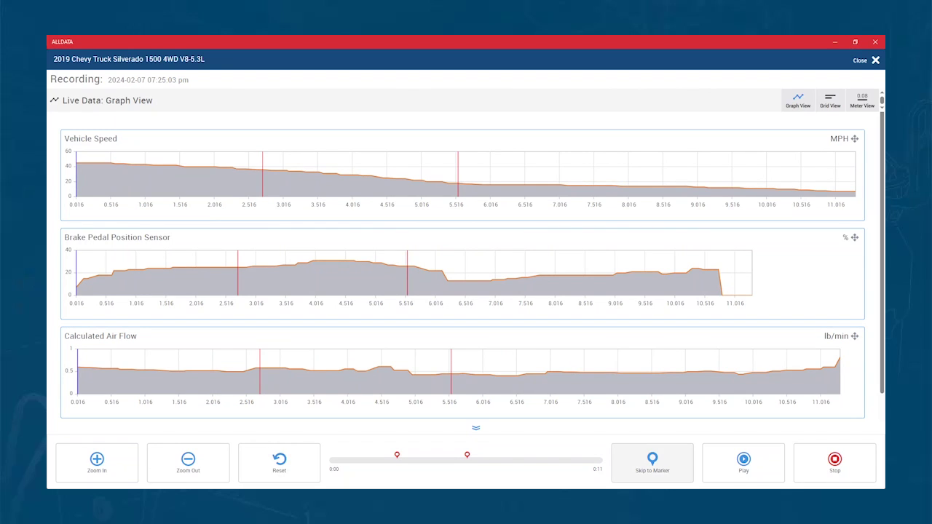
{"action": "left_click", "coordinate": [652, 463]}
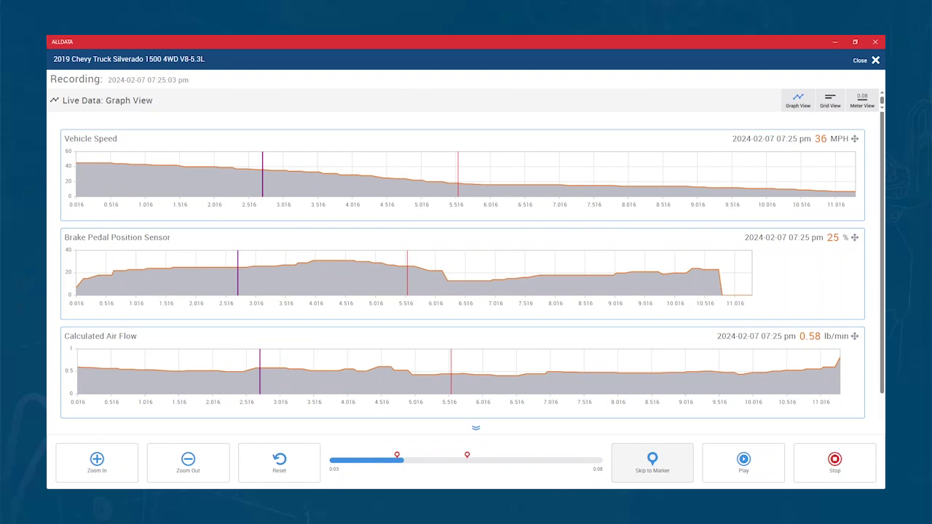
Zoom in on the recording's graphs in five increments and stop the playback
{"action": "left_click", "coordinate": [96, 463]}
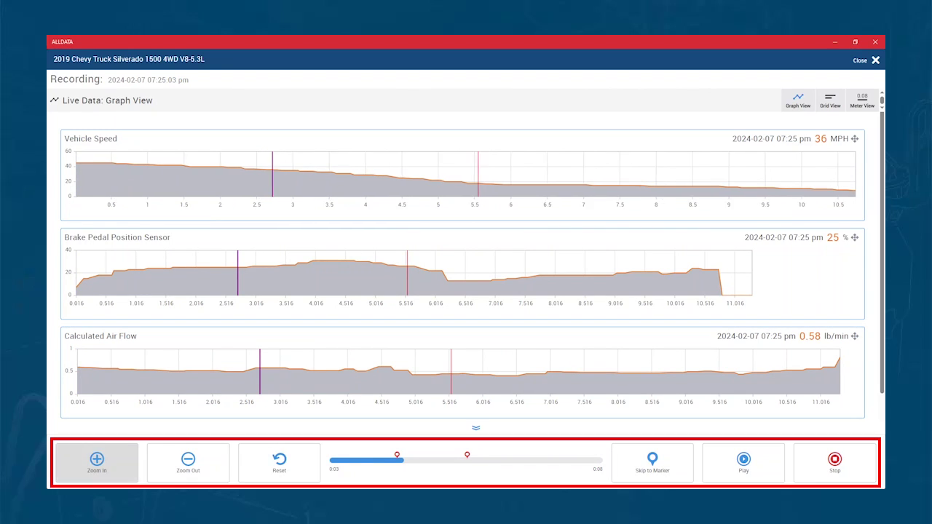
{"action": "left_click", "coordinate": [97, 463]}
{"action": "left_click", "coordinate": [97, 463]}
{"action": "left_click", "coordinate": [97, 463]}
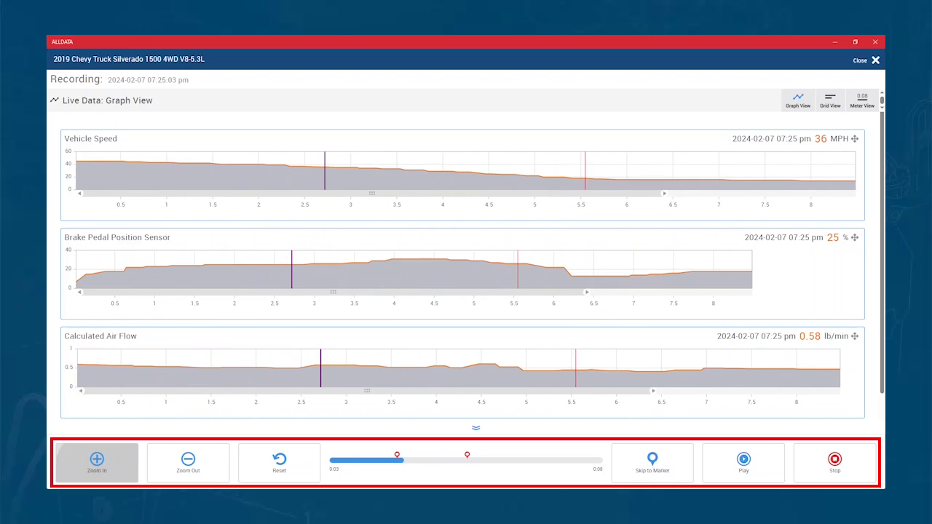
{"action": "left_click", "coordinate": [97, 463]}
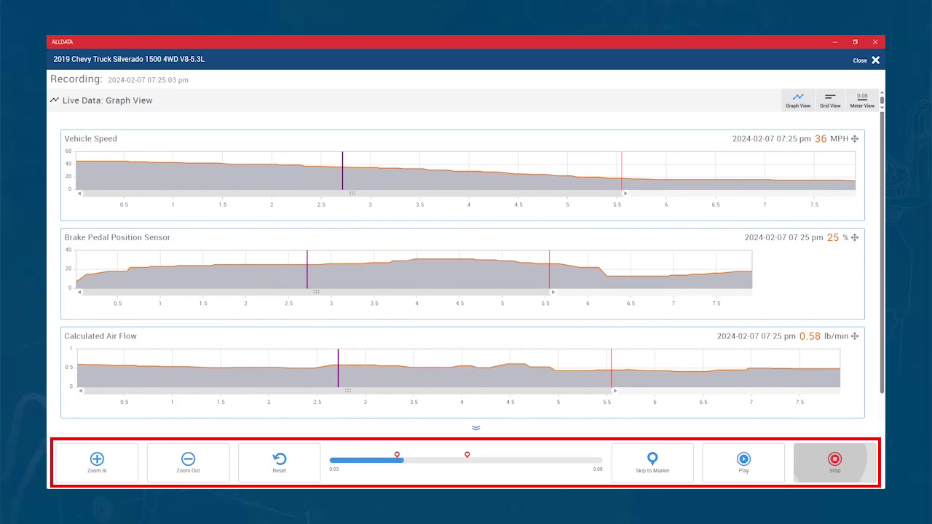
{"action": "left_click", "coordinate": [834, 463]}
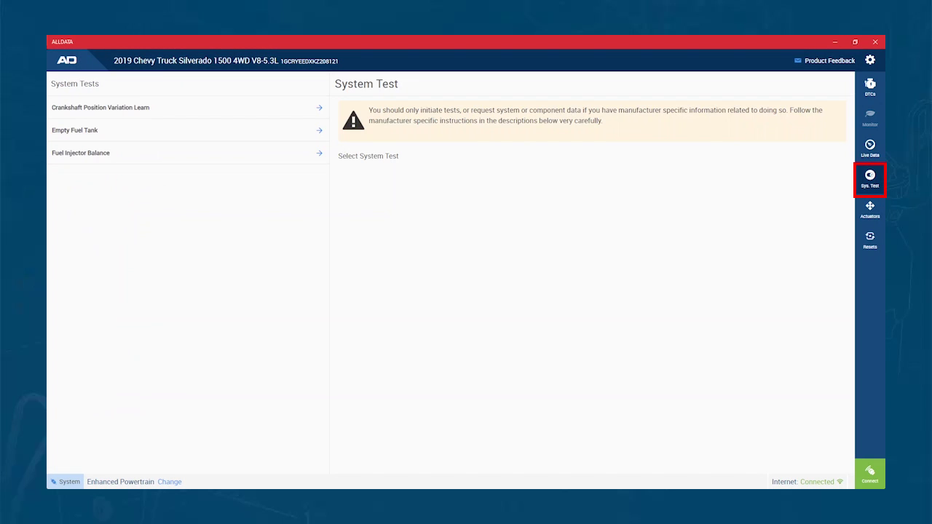
Review the descriptions of the Crankshaft Position Variation Learn, Empty Fuel Tank and Fuel Injector Balance system tests
{"action": "left_click", "coordinate": [188, 108]}
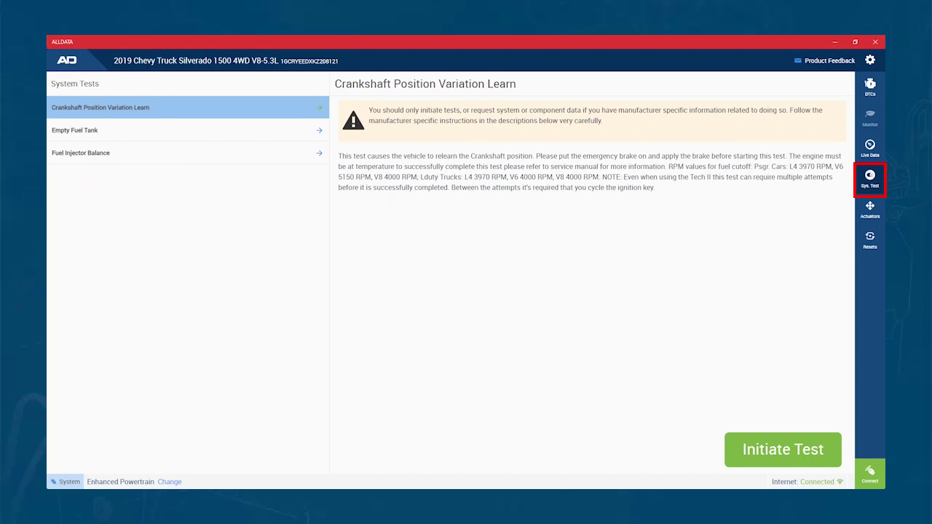
{"action": "left_click", "coordinate": [188, 130]}
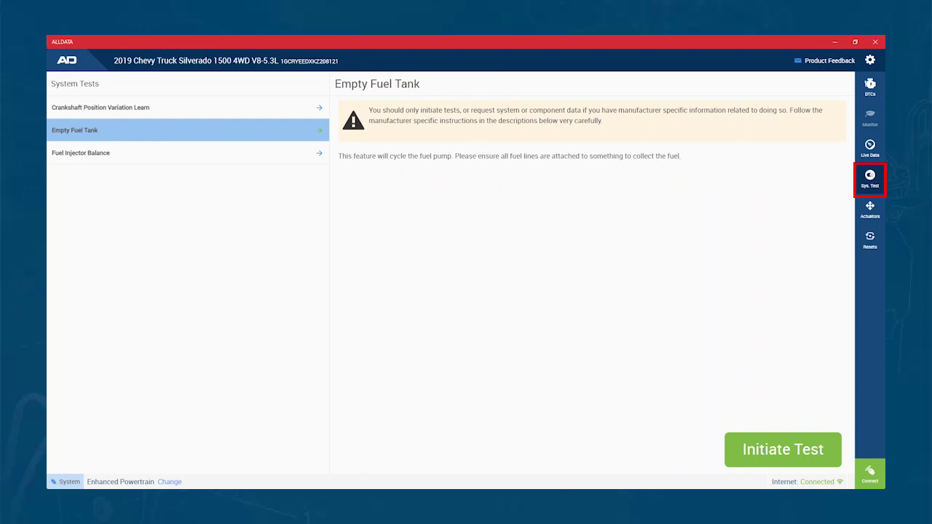
{"action": "left_click", "coordinate": [80, 153]}
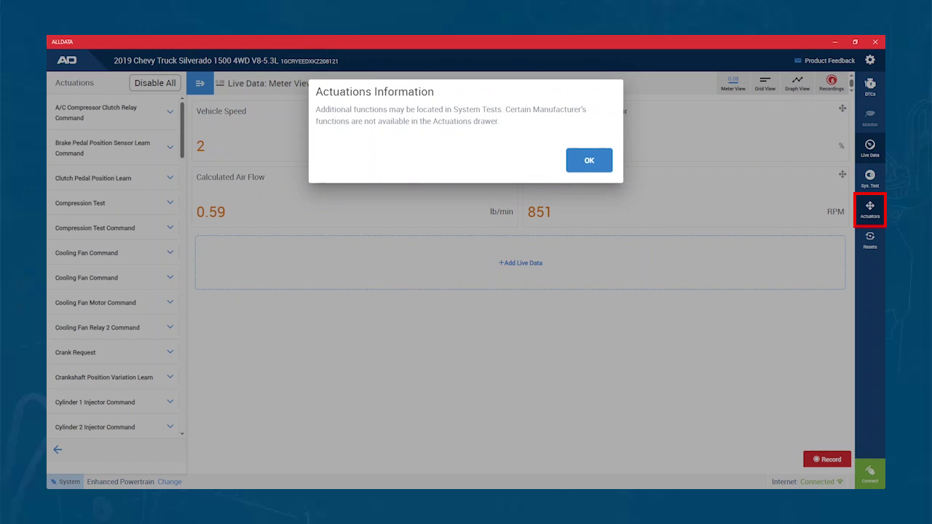
Dismiss the actuations notice, expand the live data selection and inspect the Compression Test actuation before collapsing both
{"action": "left_click", "coordinate": [589, 160]}
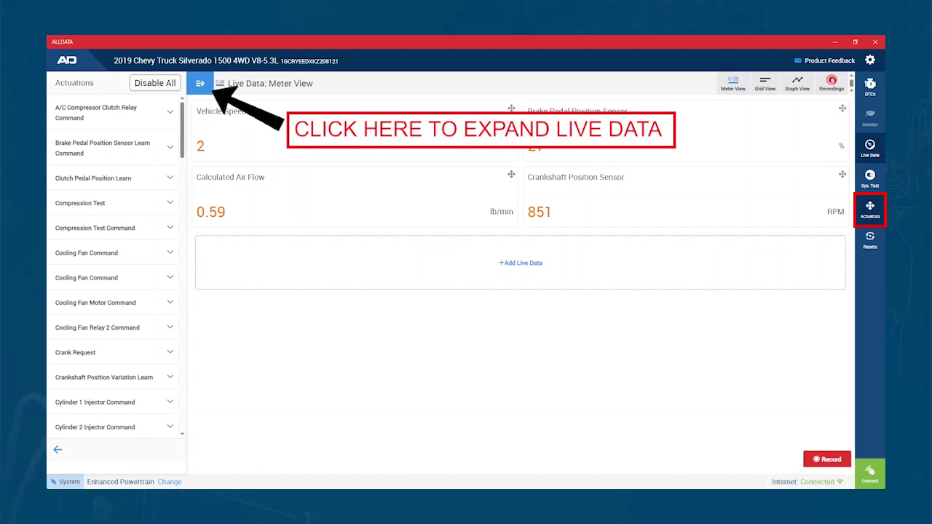
{"action": "left_click", "coordinate": [200, 83]}
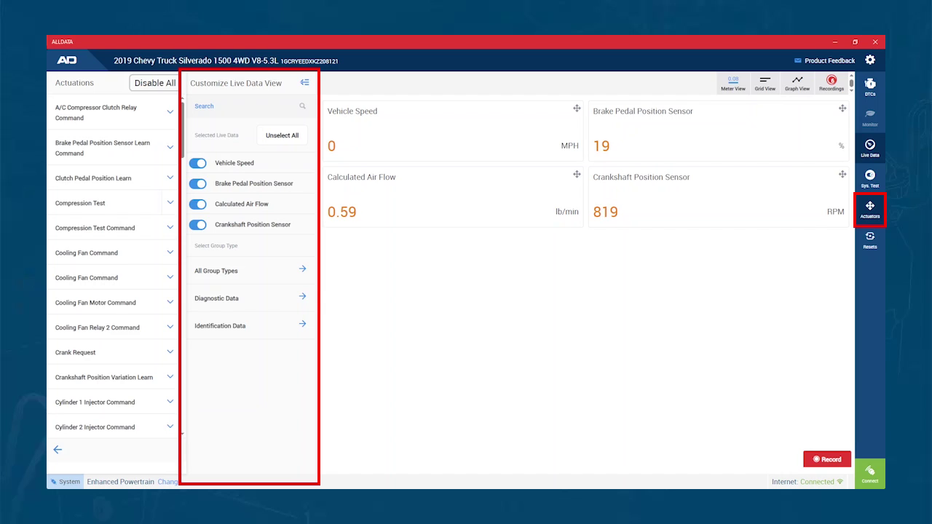
{"action": "left_click", "coordinate": [171, 203]}
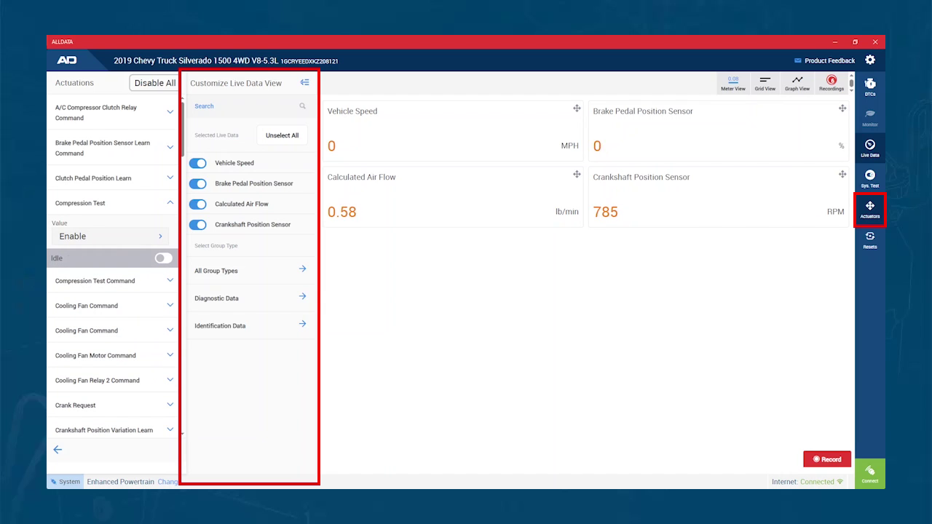
{"action": "left_click", "coordinate": [170, 203]}
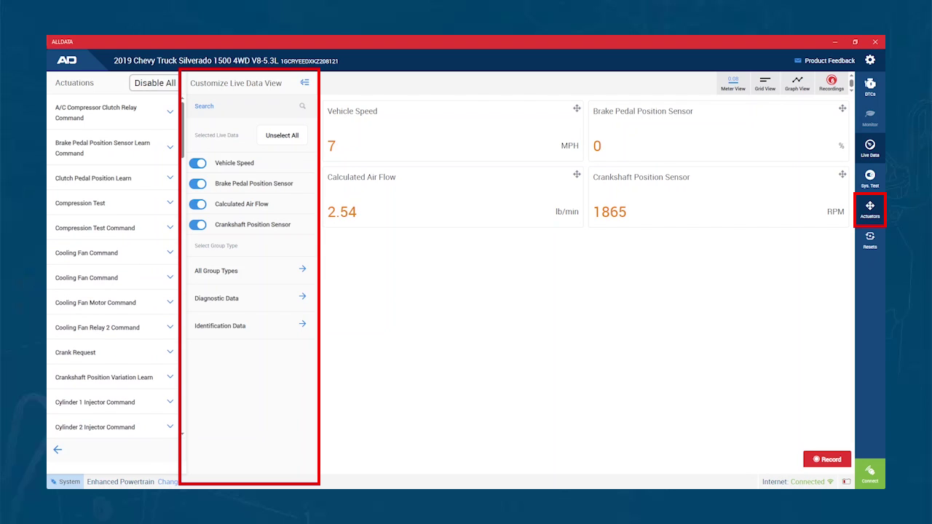
{"action": "left_click", "coordinate": [304, 83]}
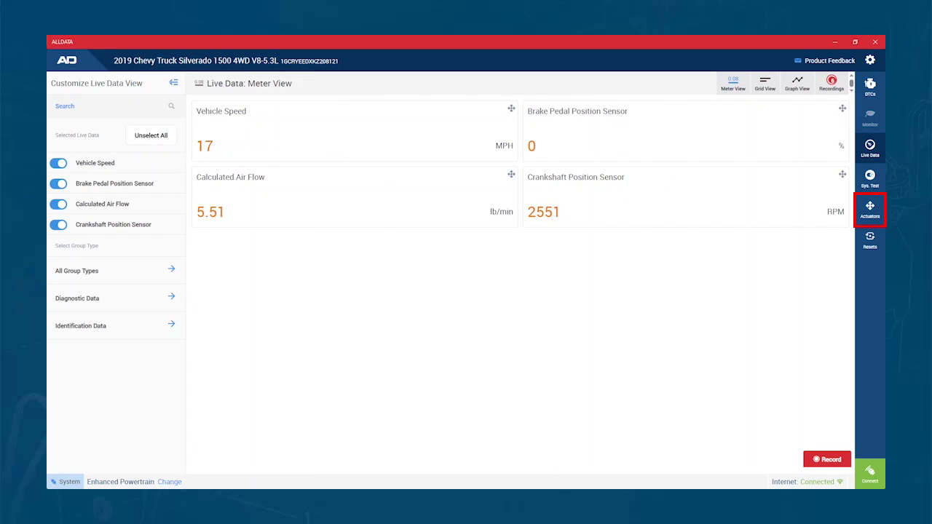
View the vehicle's quick resets and expand the Brakes group in the system selection
{"action": "left_click", "coordinate": [870, 241]}
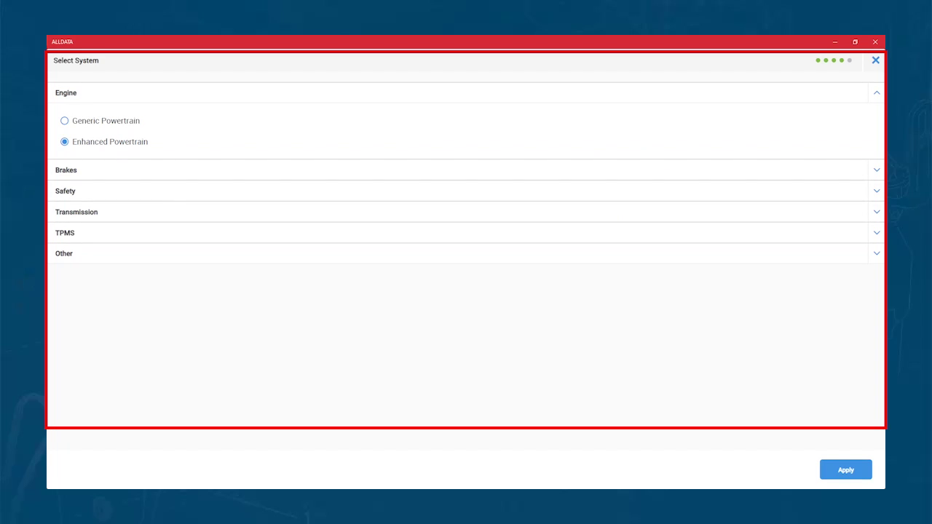
{"action": "left_click", "coordinate": [876, 171]}
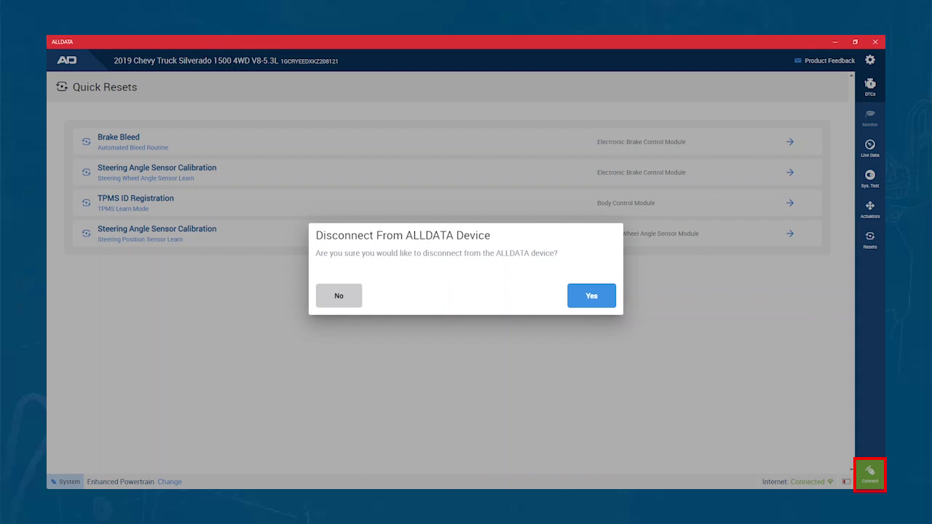
Confirm disconnecting from the ALLDATA device
{"action": "left_click", "coordinate": [592, 295]}
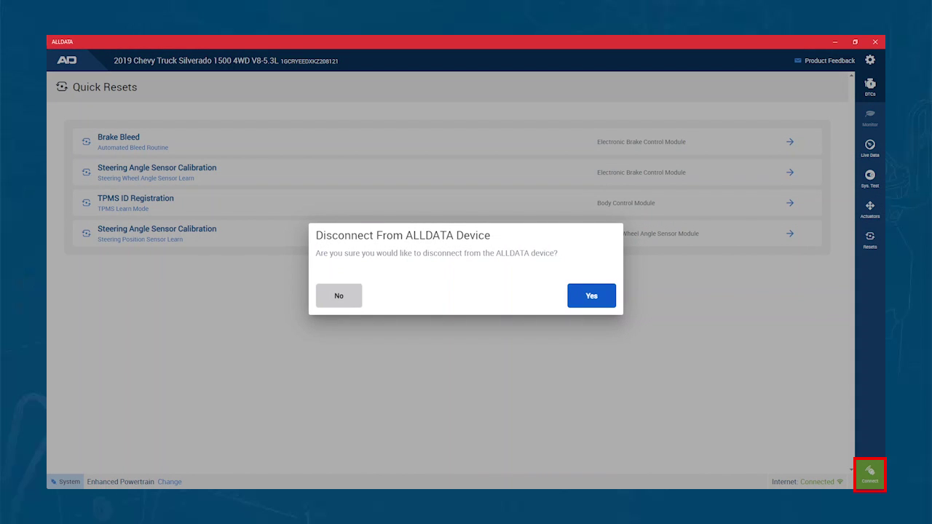